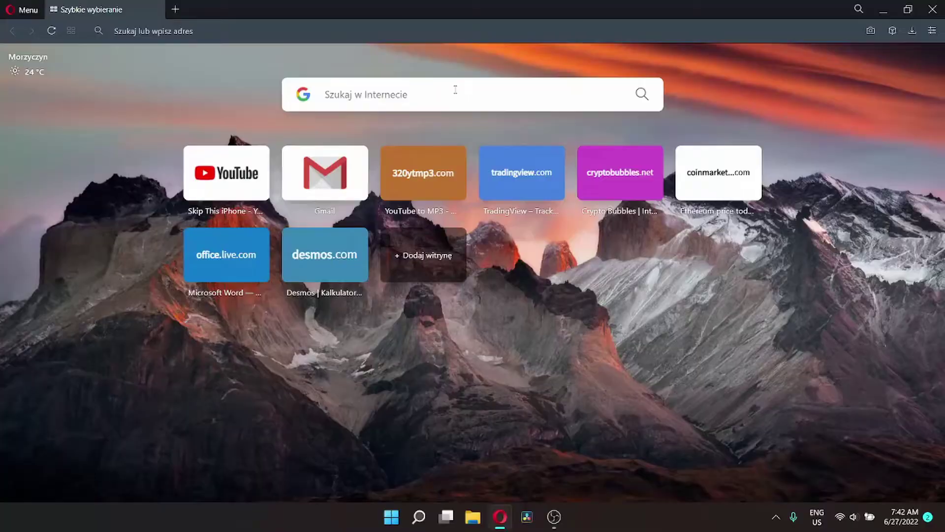
Search Google for 'imazing' from Opera's speed dial.
left_click(455, 89)
type("imazing")
key("Return")
Open imazing.com from the results and save the free iMazing2forWindows.exe installer to the Desktop.
scroll(142, 268, "down", 3)
left_click(143, 257)
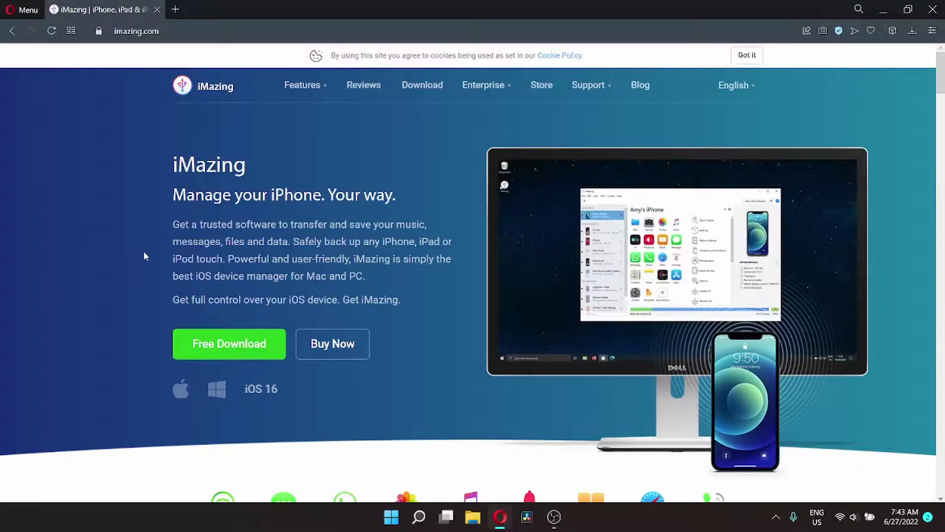
scroll(144, 253, "down", 2)
left_click(230, 225)
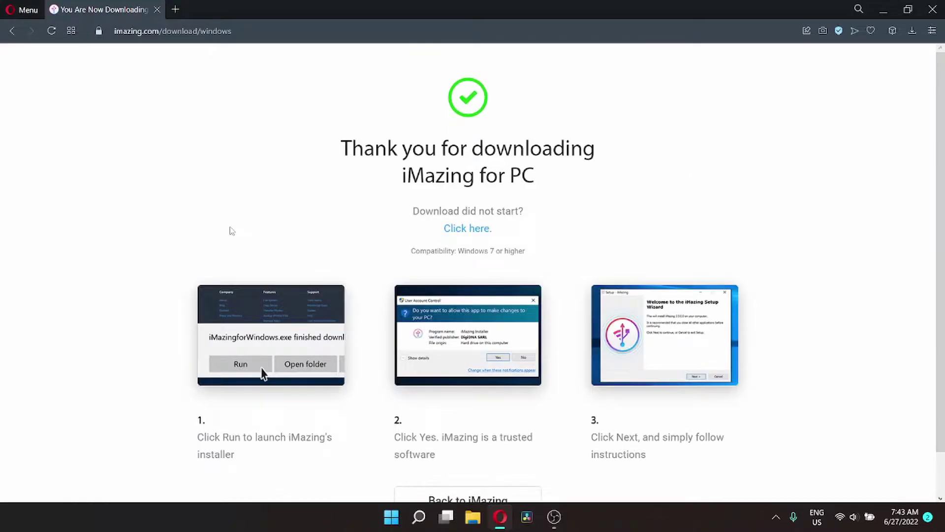
scroll(231, 230, "down", 1)
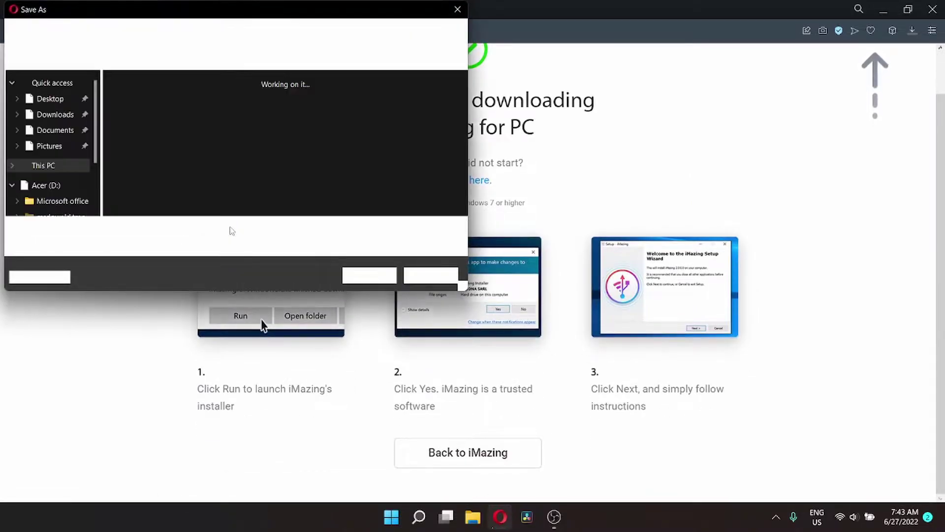
left_click(365, 278)
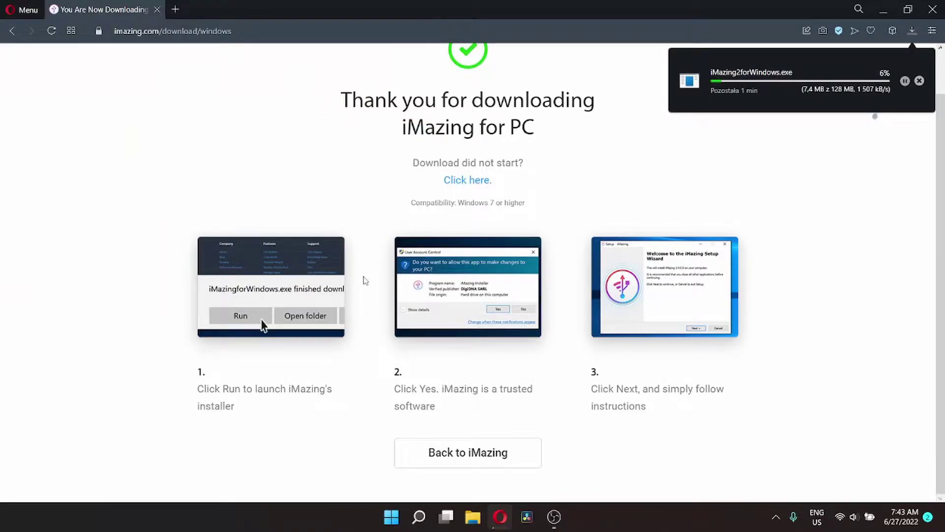
scroll(523, 282, "up", 1)
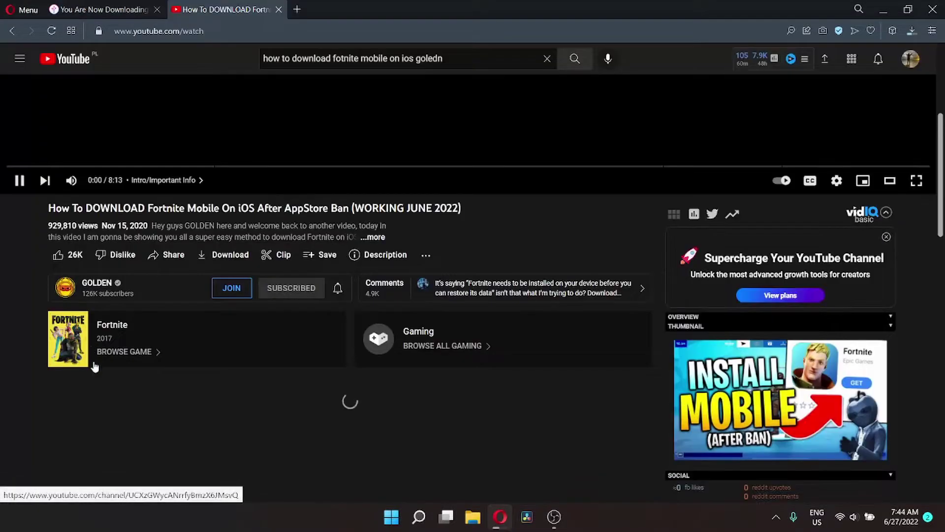
Expand the Fortnite video's description and follow its mega.nz link to SubToGOLDEN.imazingapp.
left_click(375, 238)
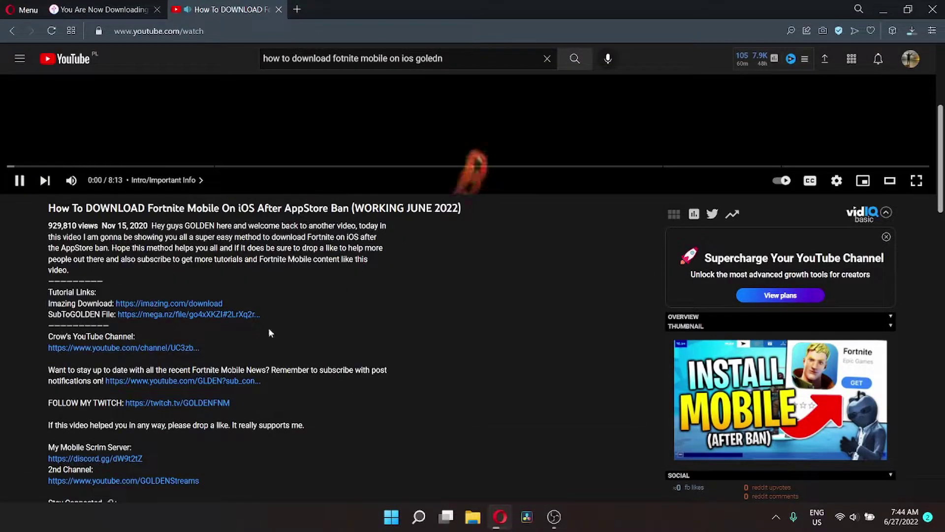
scroll(214, 296, "down", 5)
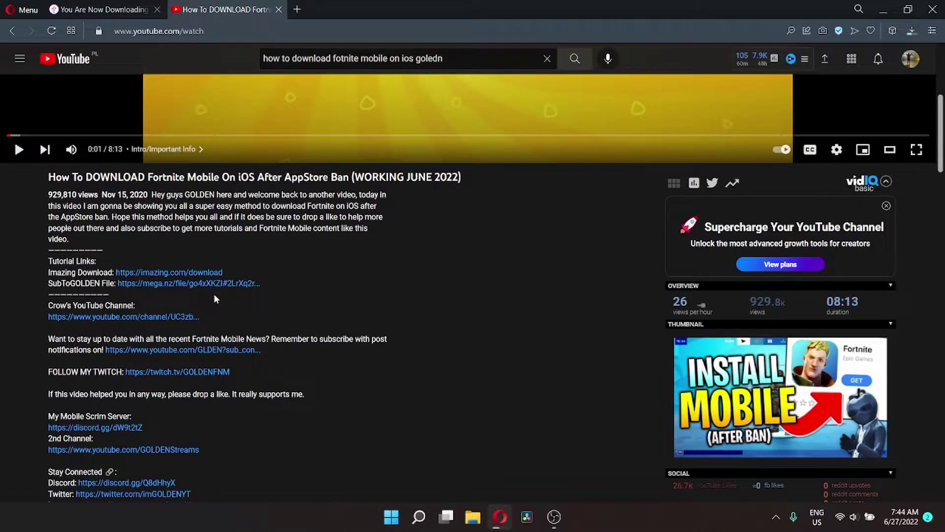
left_click(230, 280)
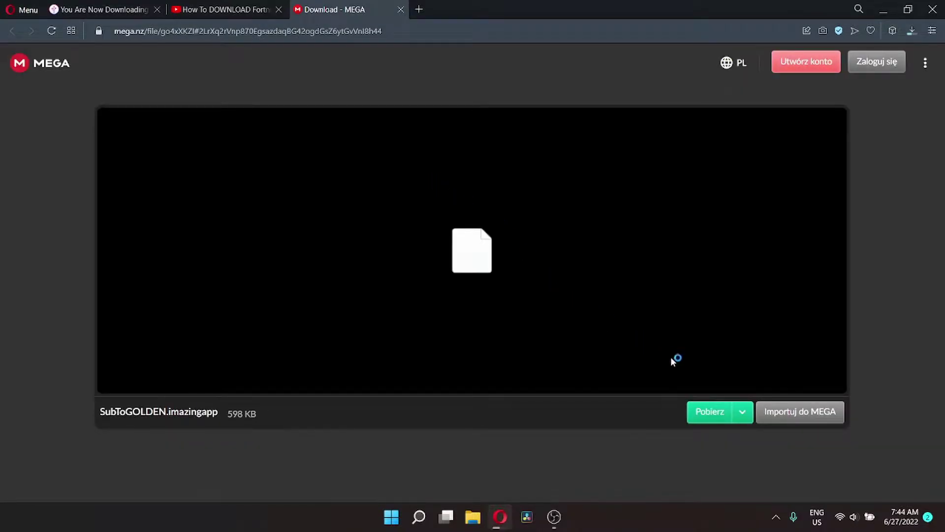
Download SubToGOLDEN.imazingapp from MEGA and close the YouTube and MEGA tabs.
left_click(721, 413)
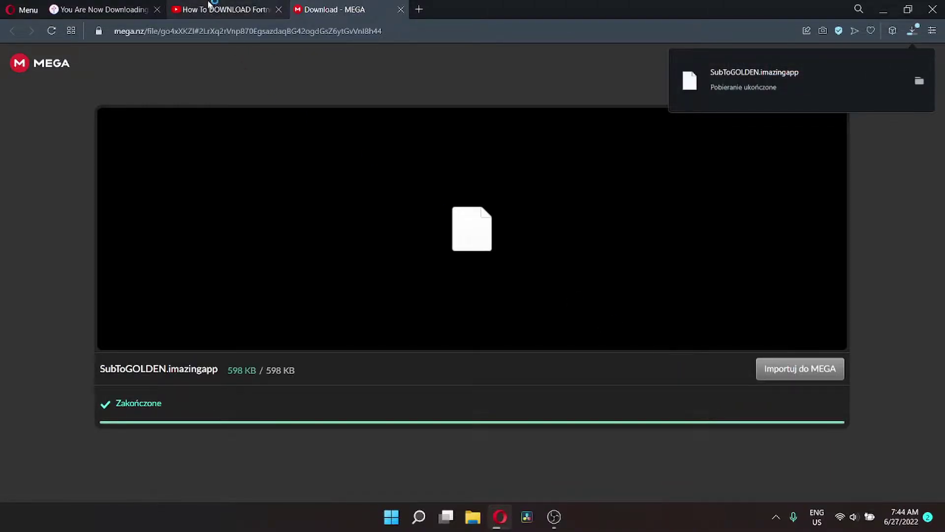
left_click(278, 10)
left_click(278, 10)
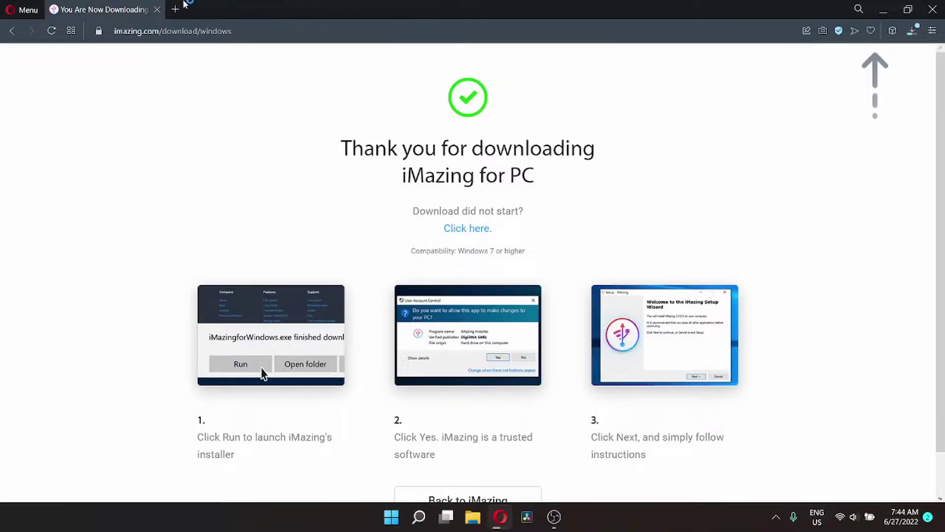
Run iMazing2forWindows.exe, accept the licence, keep the default folder and desktop shortcut, and install.
left_click(912, 31)
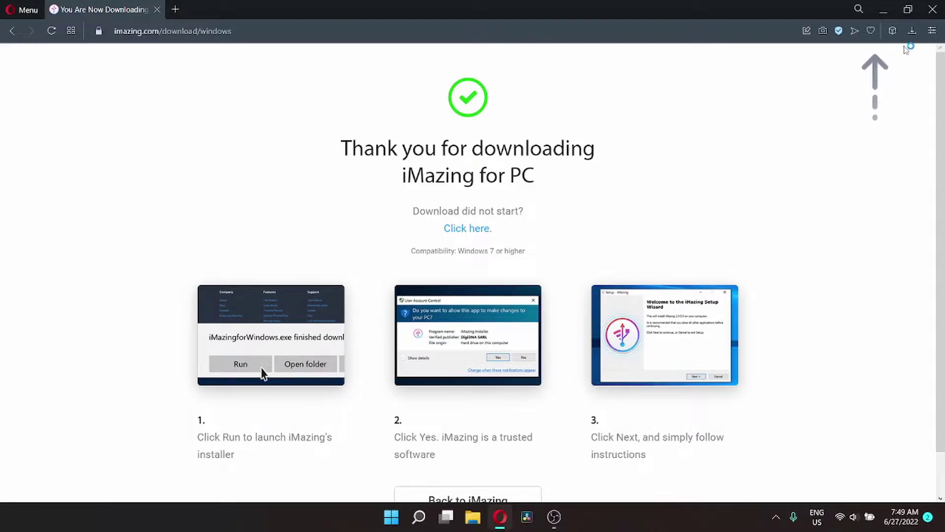
left_click(394, 316)
left_click(536, 352)
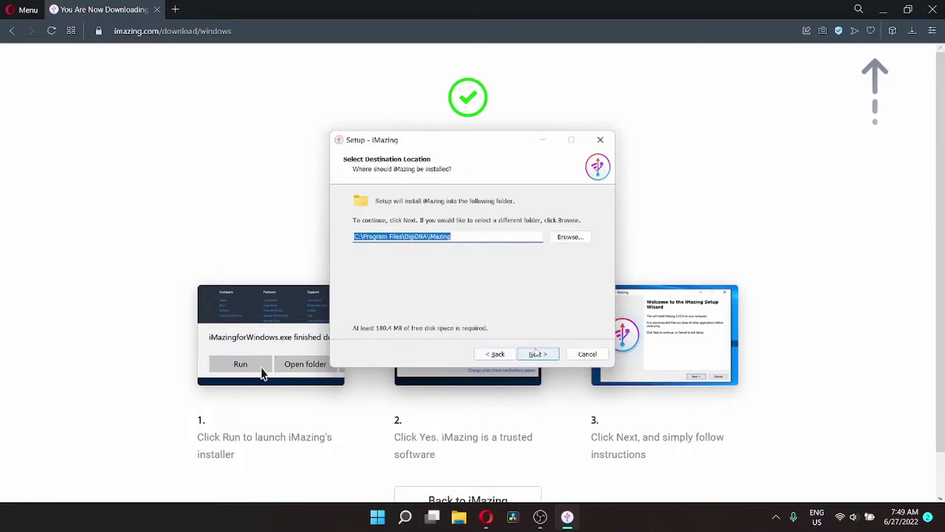
left_click(535, 352)
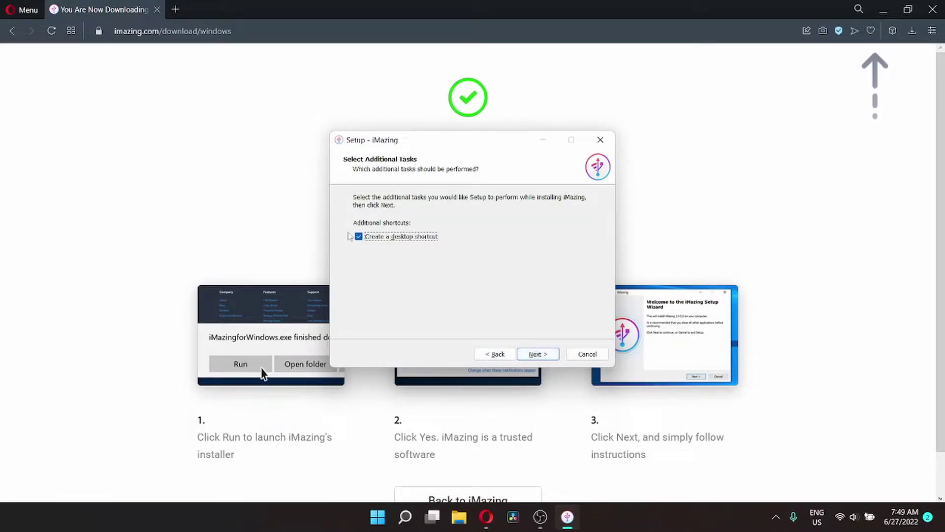
left_click(542, 353)
left_click(542, 352)
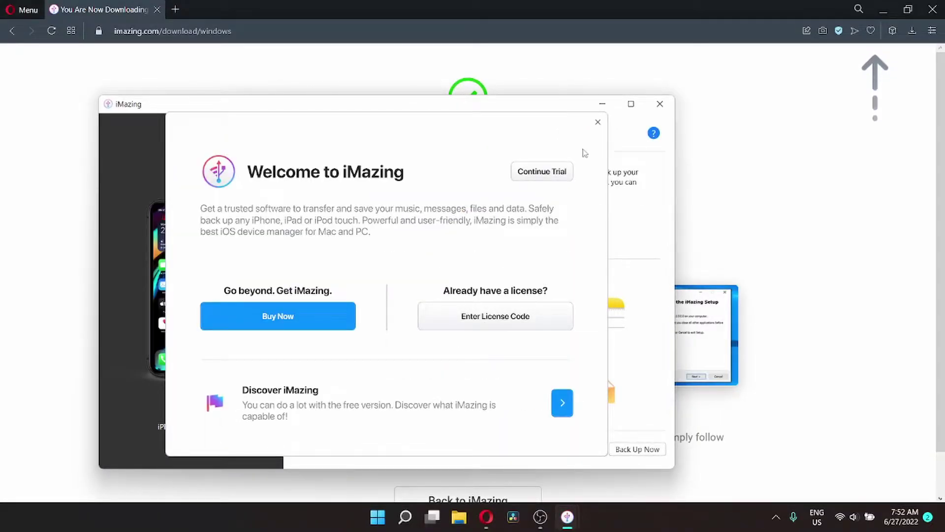
Skip the welcome and backup prompts, then Quick Transfer SubToGOLDEN.imazingapp from Downloads to the iPhone's Apps.
left_click(597, 123)
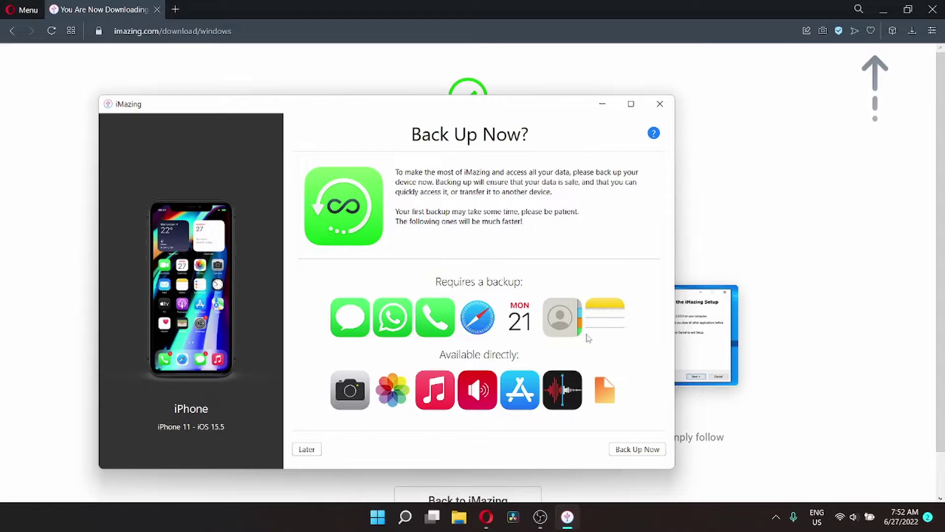
left_click(306, 449)
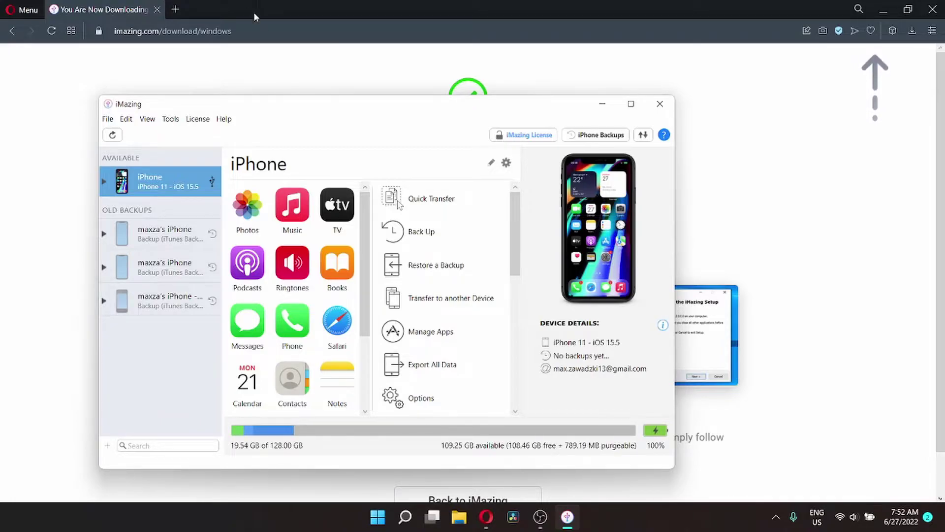
left_click(416, 197)
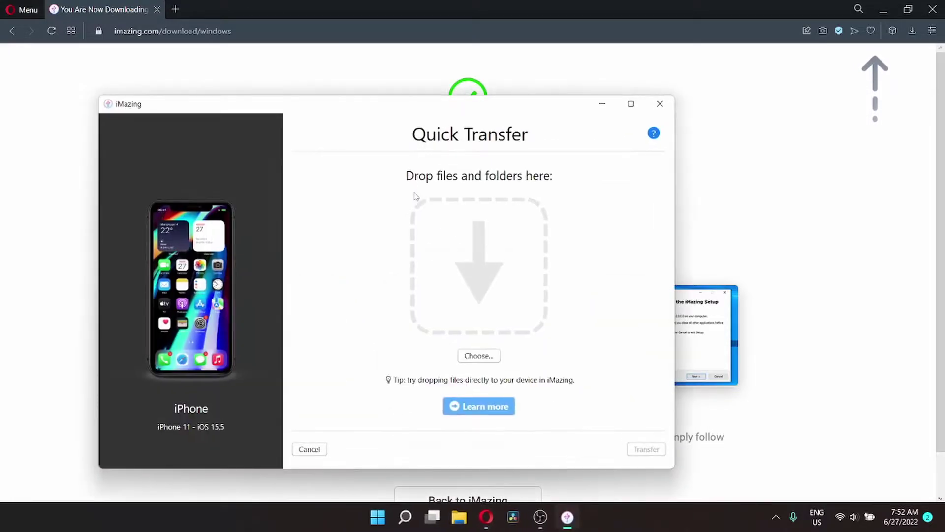
left_click(478, 356)
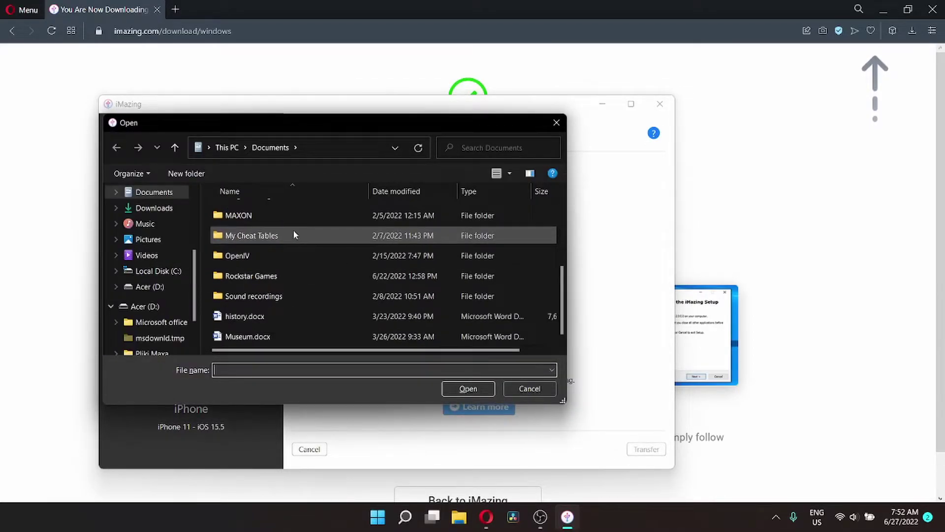
left_click(153, 214)
left_click(240, 225)
double_click(240, 227)
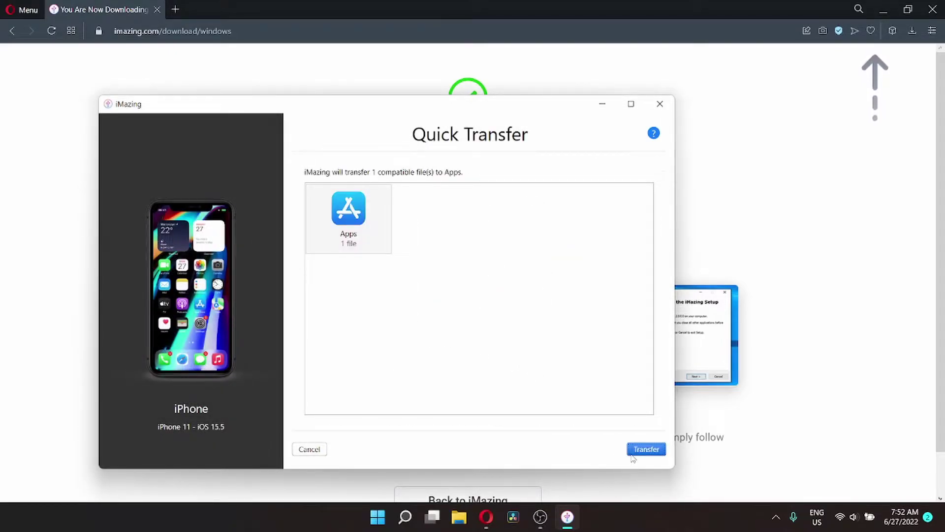
left_click(646, 449)
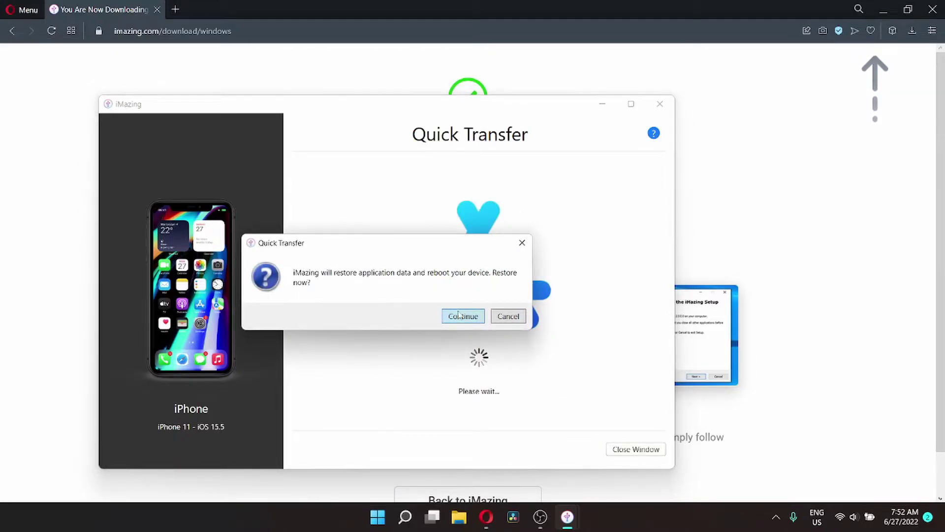
Confirm restoring the app data, then enter the Apple ID password and sign in to the App Store.
left_click(465, 316)
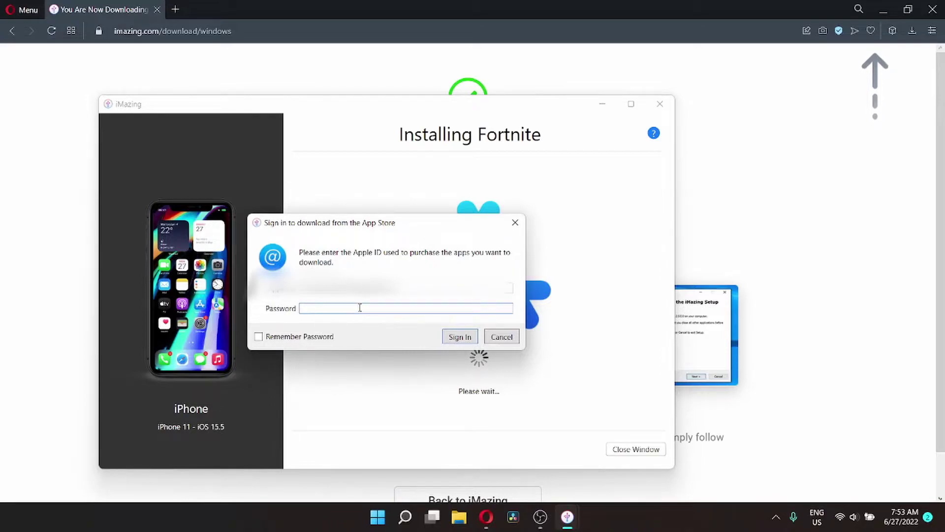
key("Caps_Lock")
key("Caps_Lock")
type("••••••••••••")
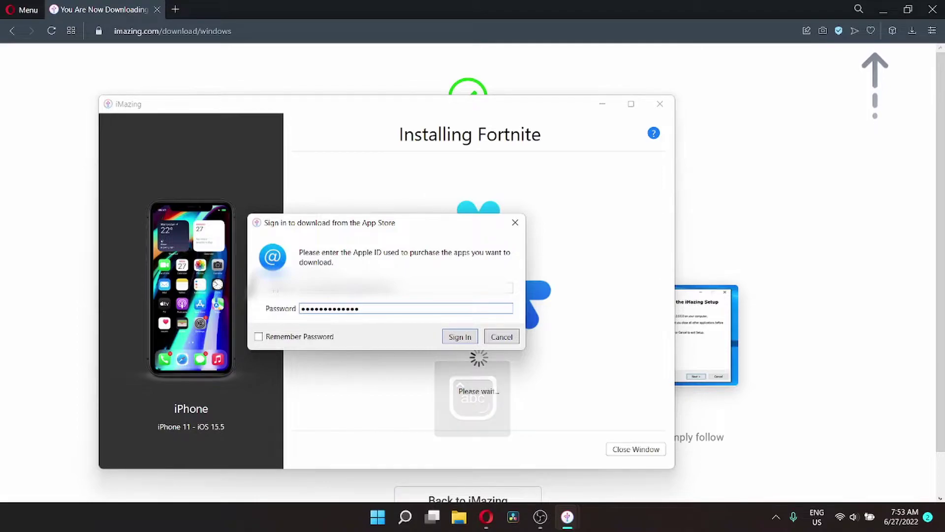
left_click_drag(372, 308, 318, 308)
key("BackSpace")
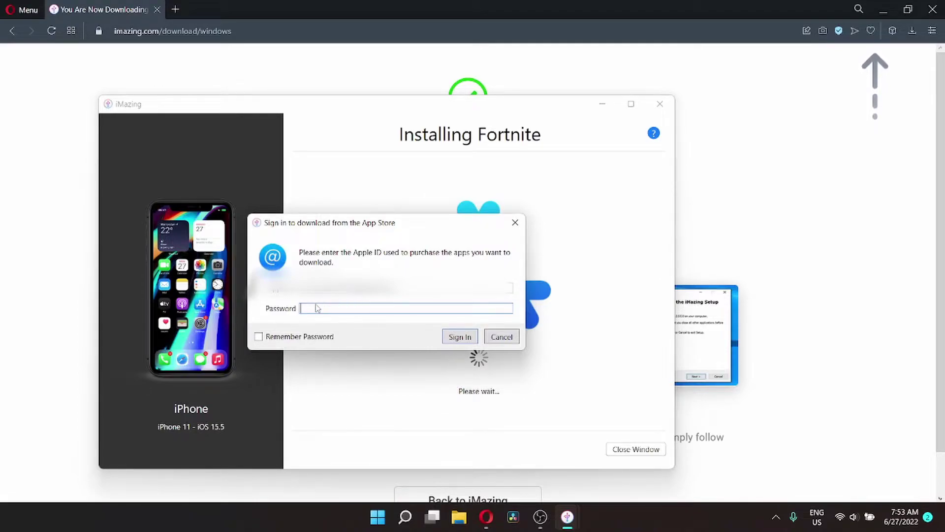
key("Caps_Lock")
type("•")
key("Caps_Lock")
type("••••••••••••")
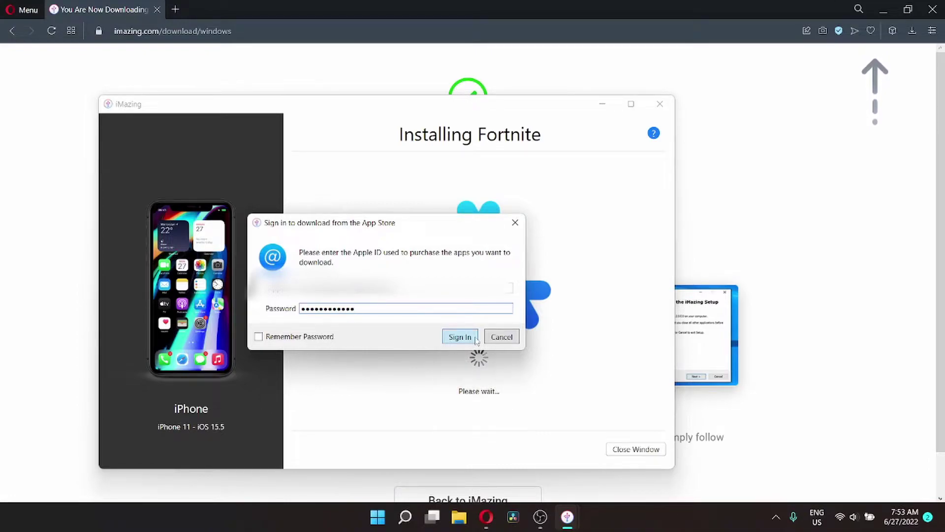
left_click(474, 337)
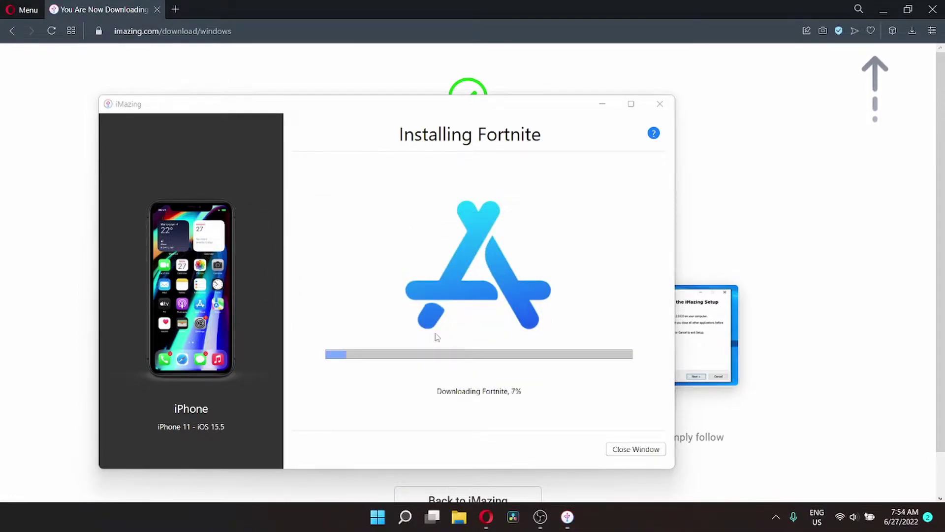